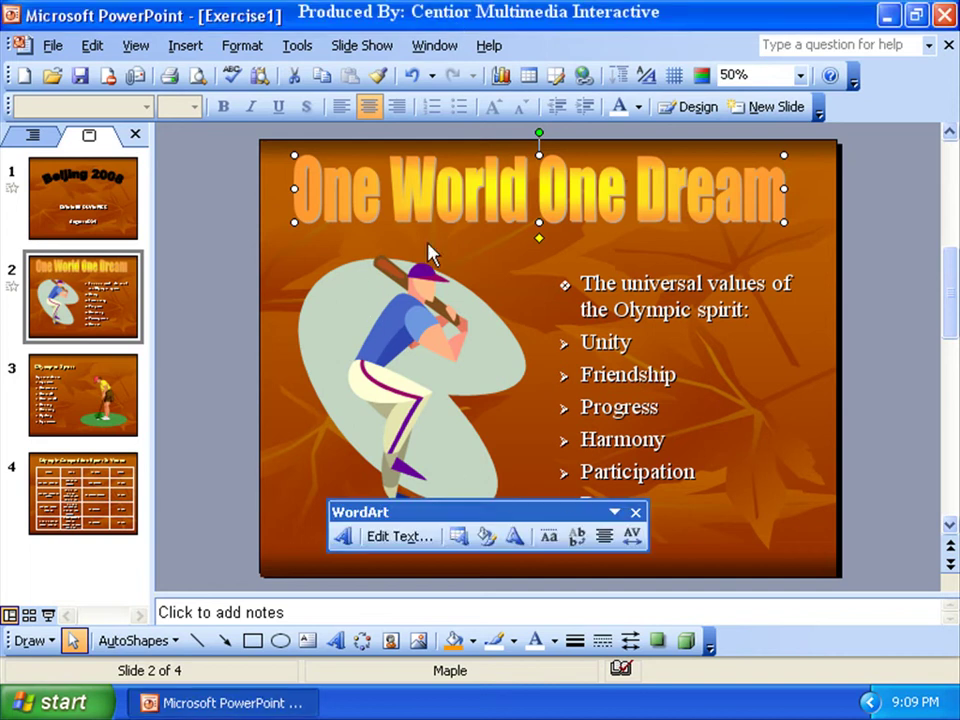
- Select the baseball batter clip art on slide 2 and bring up the Slide Show menu
click(515, 268)
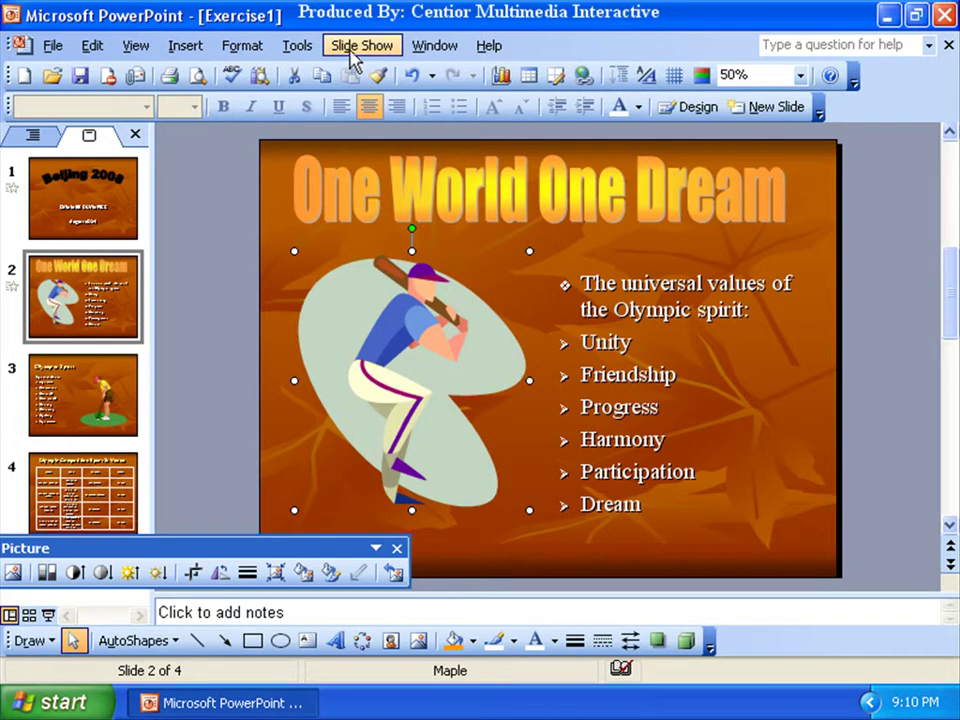
click(352, 46)
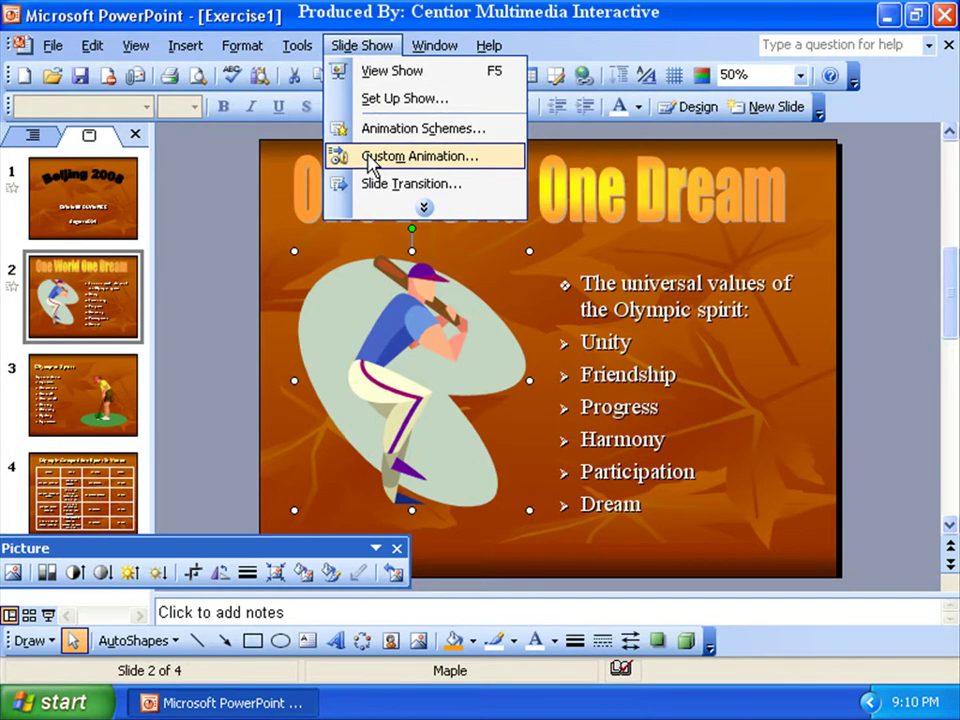
- Open Custom Animation and select the WordArt title to show its Fly In from Bottom effect
click(370, 157)
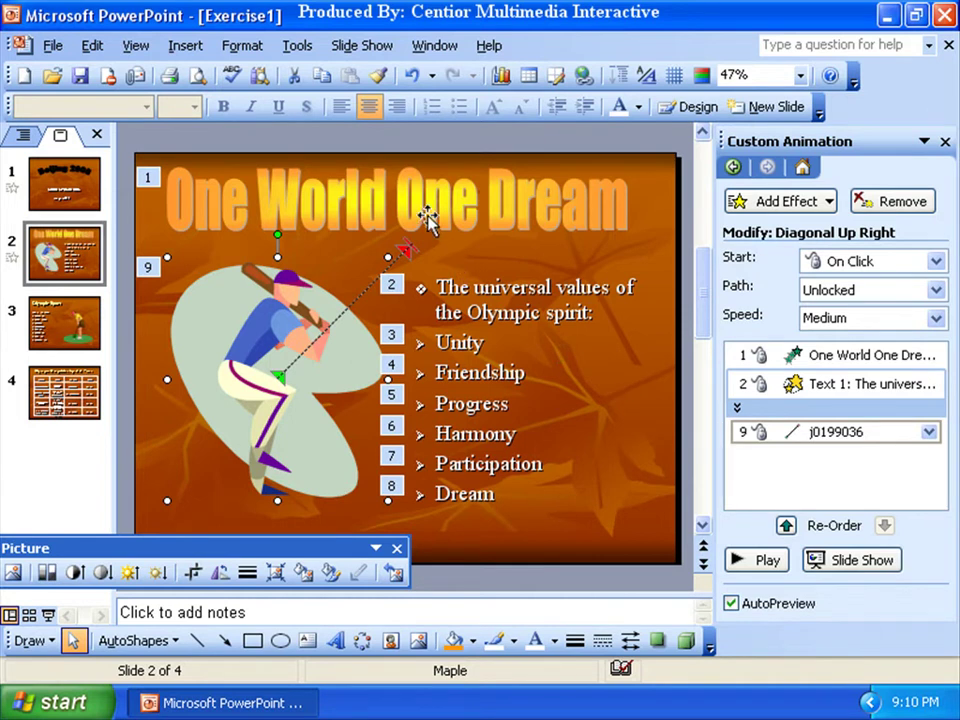
click(352, 208)
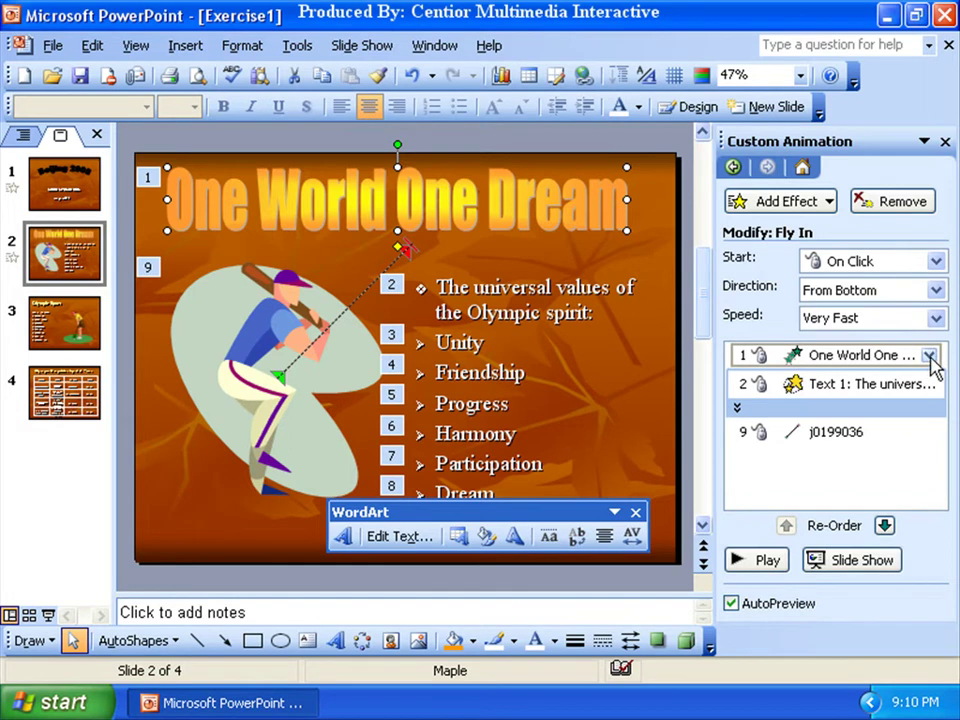
- Give the title's Fly In animation the Camera sound, installing the sound feature when prompted
click(929, 356)
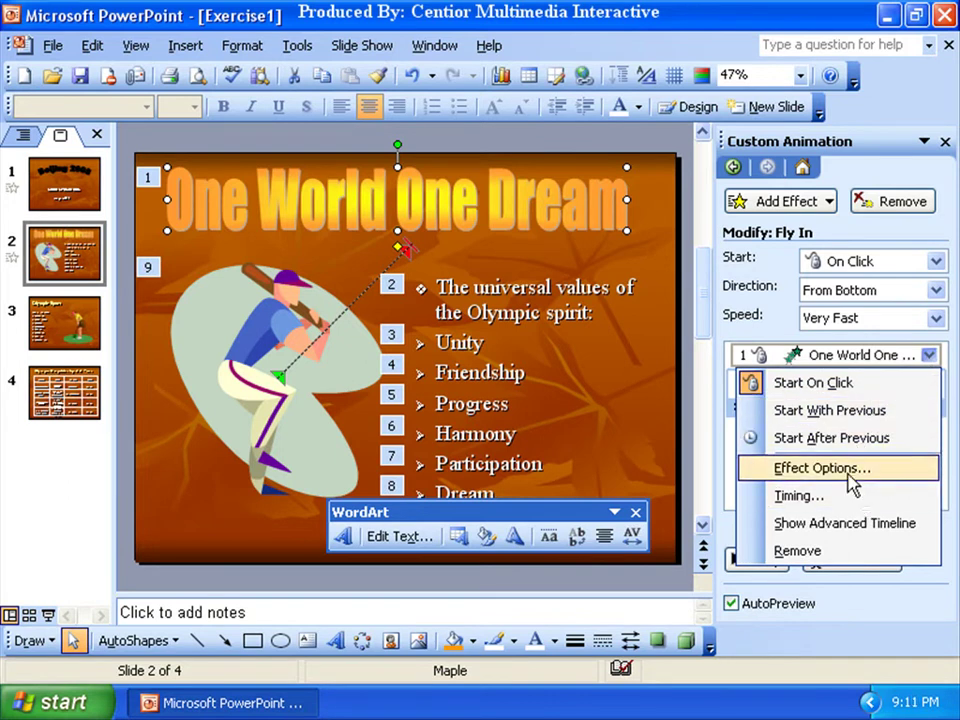
click(853, 485)
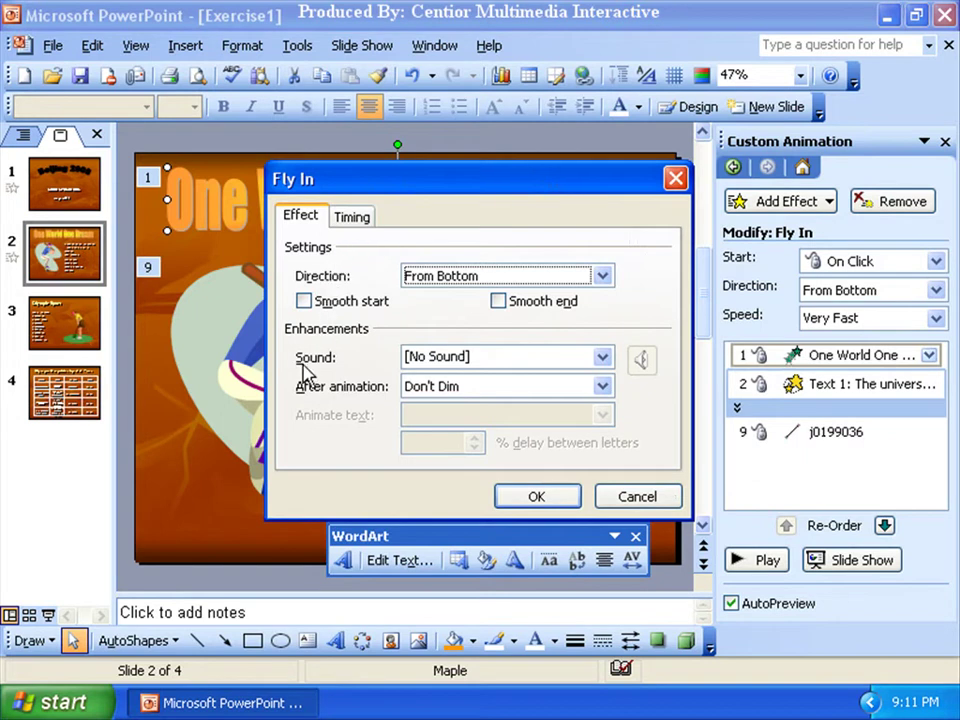
click(602, 358)
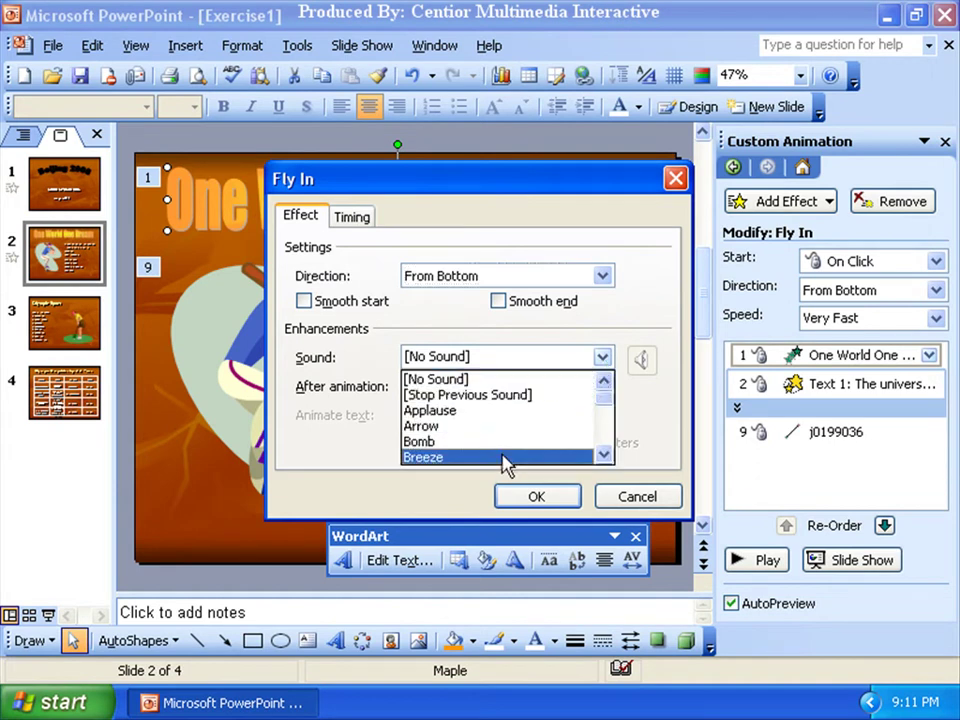
click(603, 455)
click(603, 456)
click(603, 456)
click(603, 456)
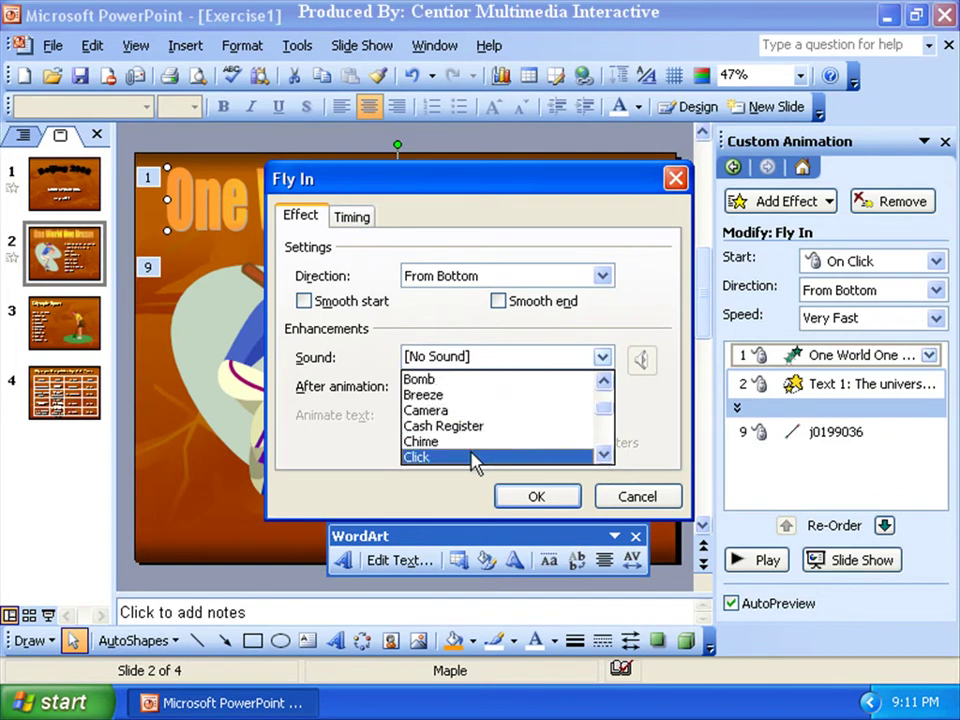
click(466, 412)
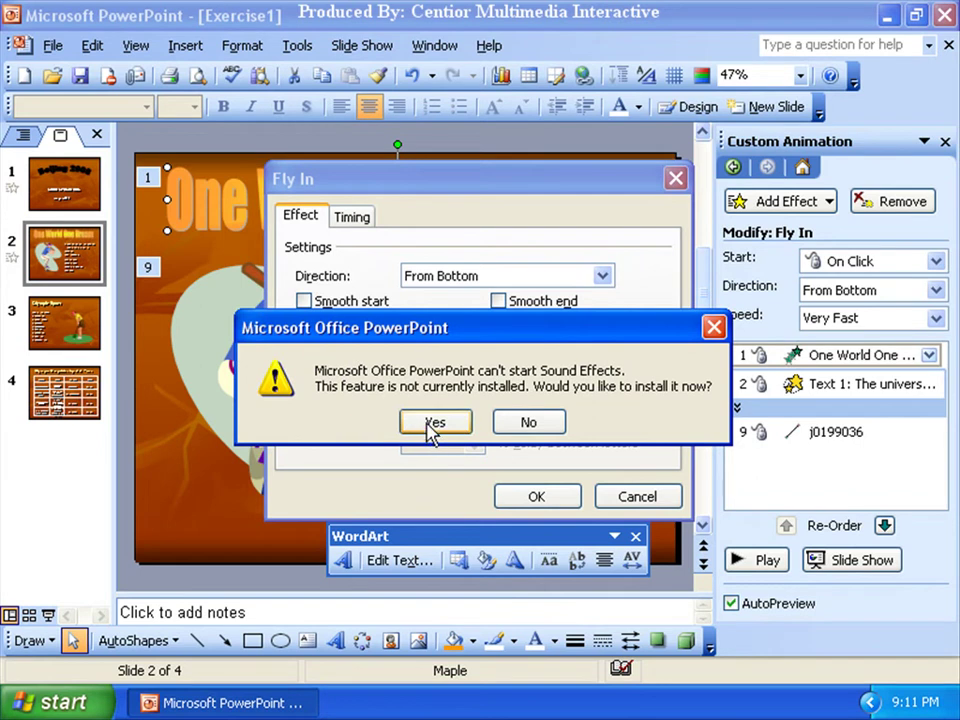
click(431, 424)
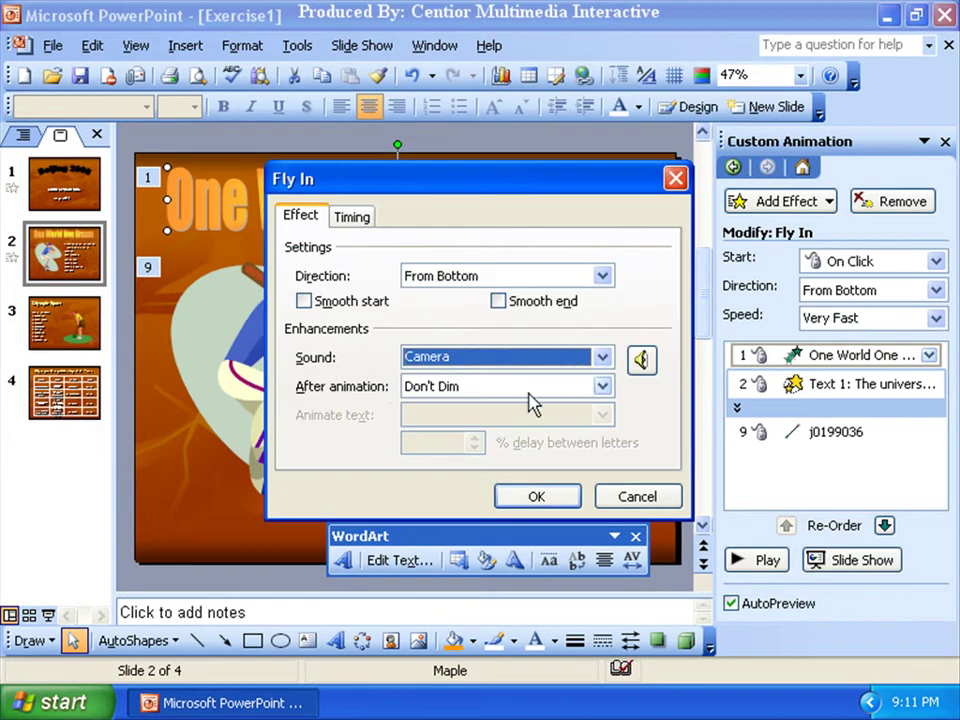
click(538, 497)
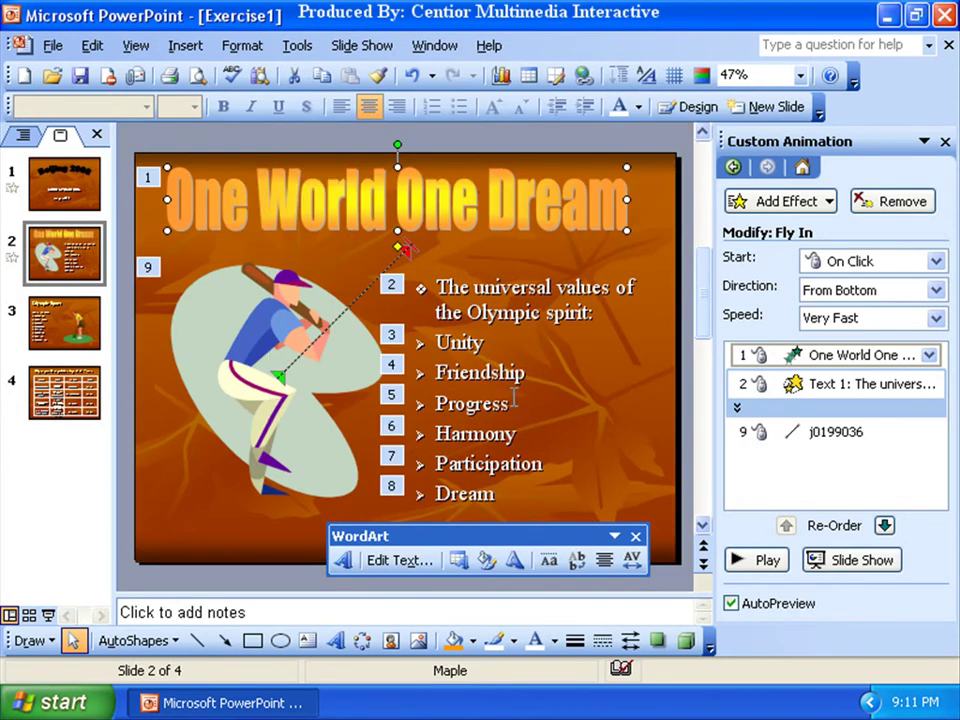
- Set the bullet text's Grow/Shrink animation to play the Arrow sound
click(485, 342)
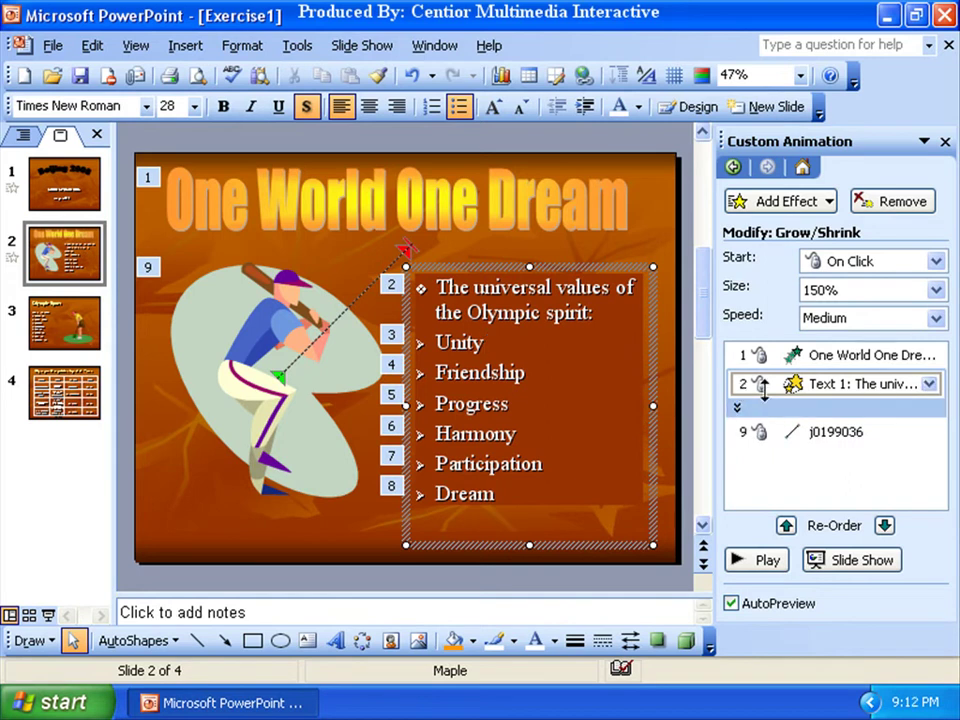
click(929, 385)
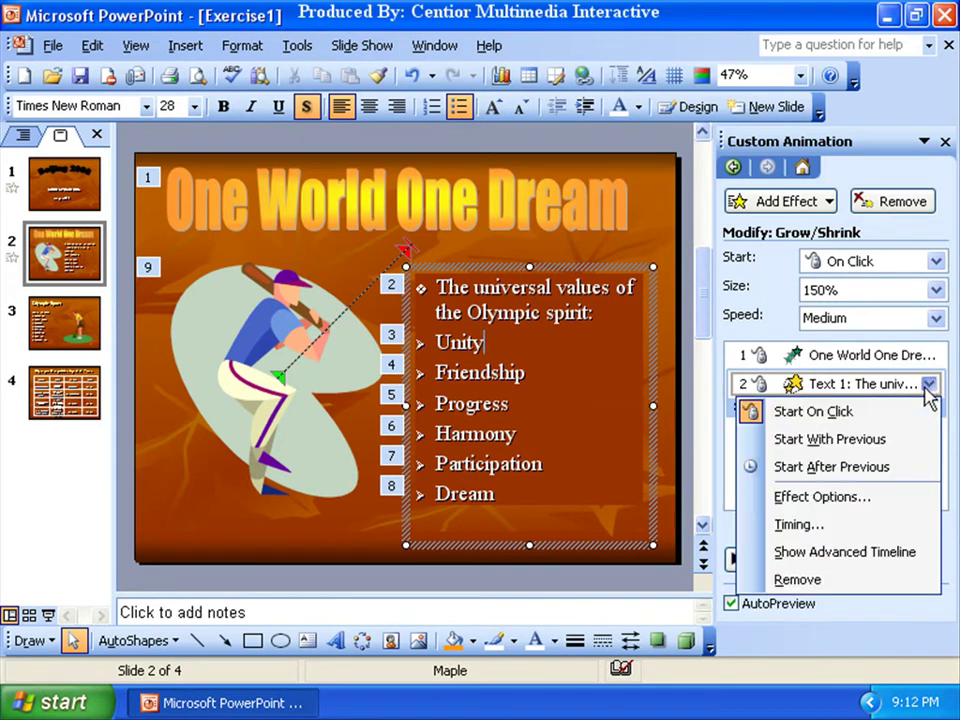
click(866, 516)
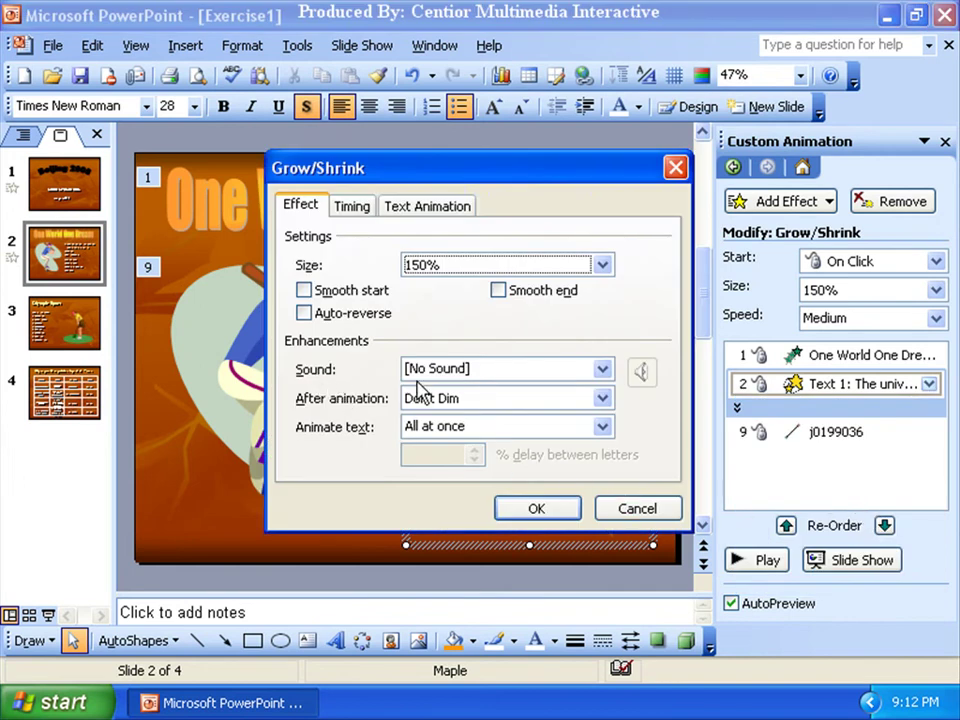
click(603, 370)
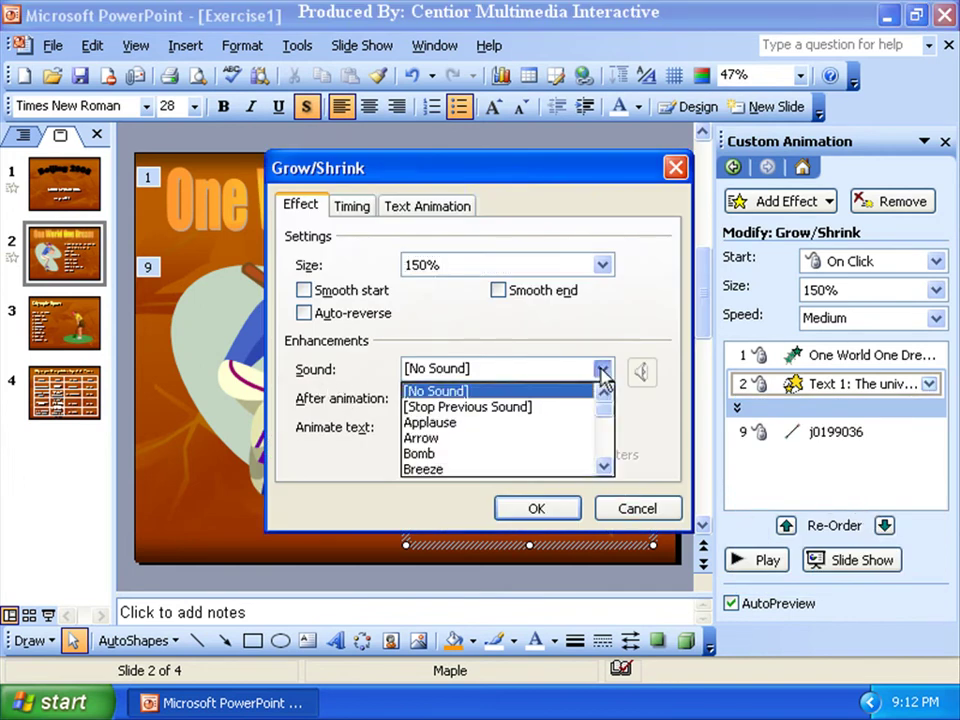
click(540, 438)
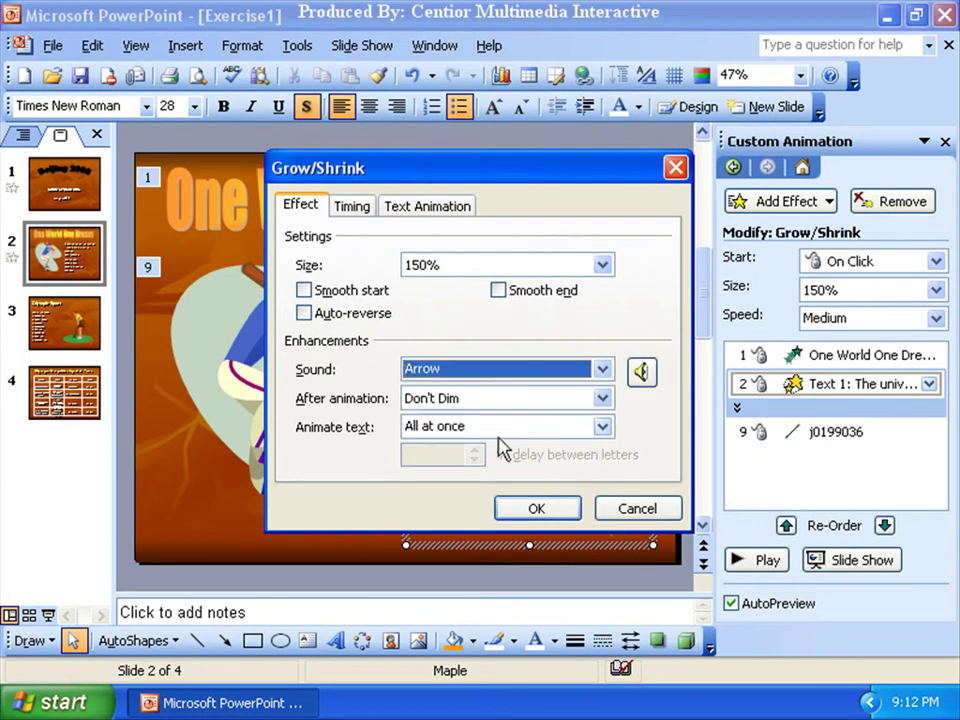
click(555, 512)
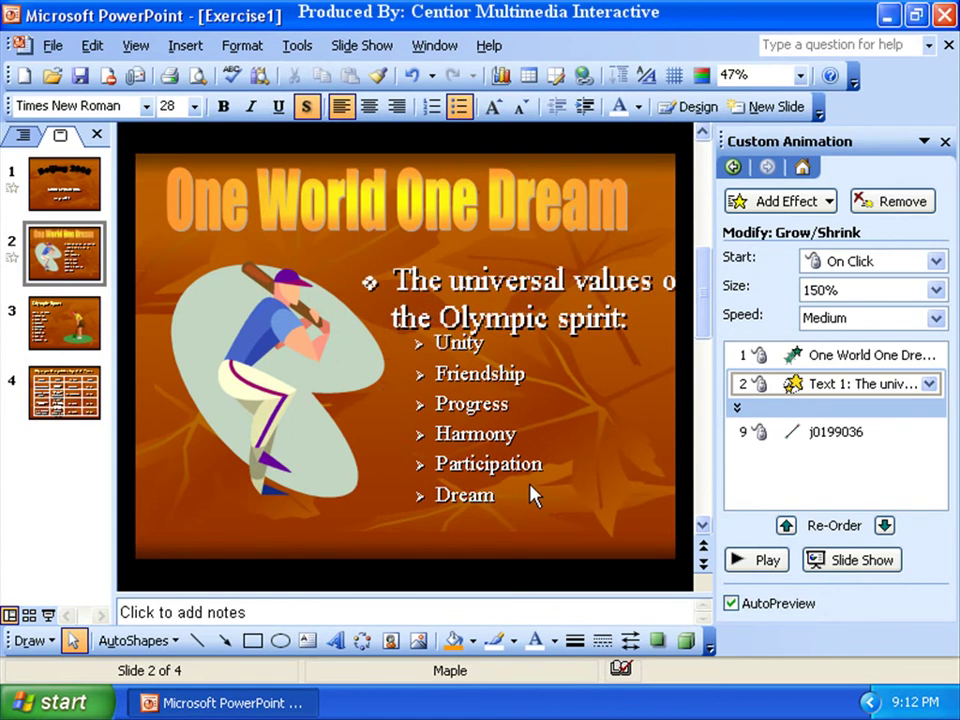
click(289, 374)
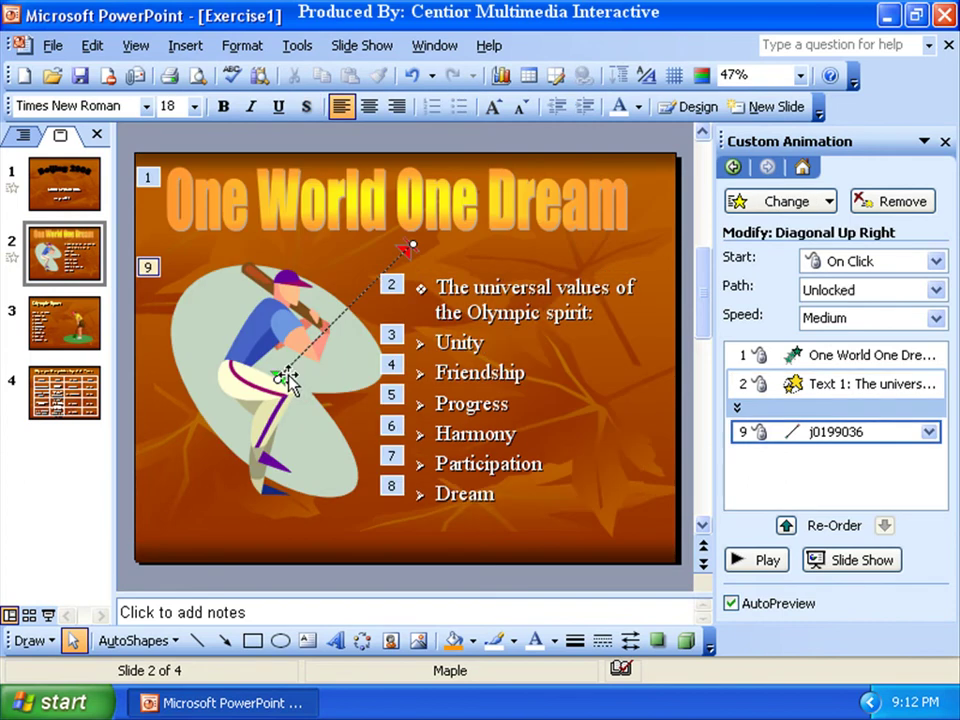
- Set the batter clip art's Diagonal Up Right motion path to play the Bomb sound
click(337, 398)
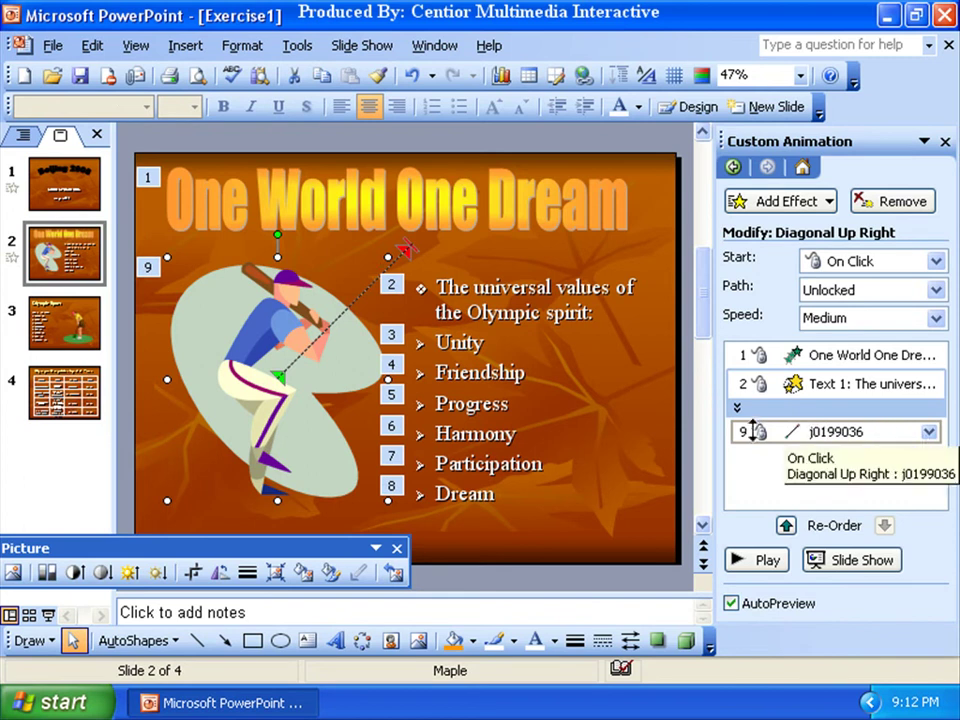
click(930, 436)
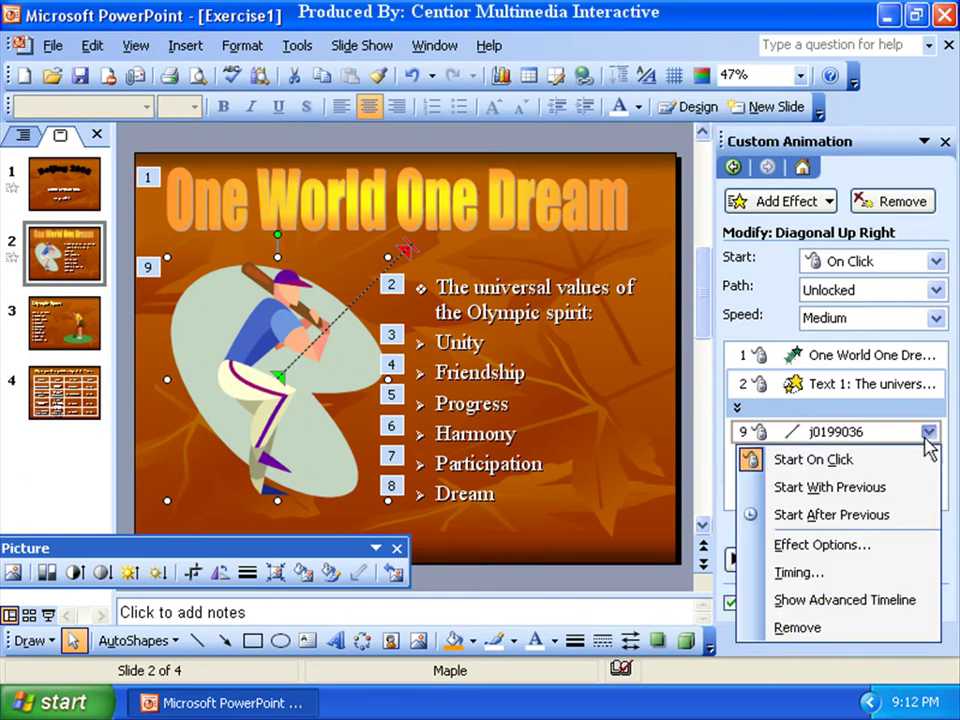
click(862, 545)
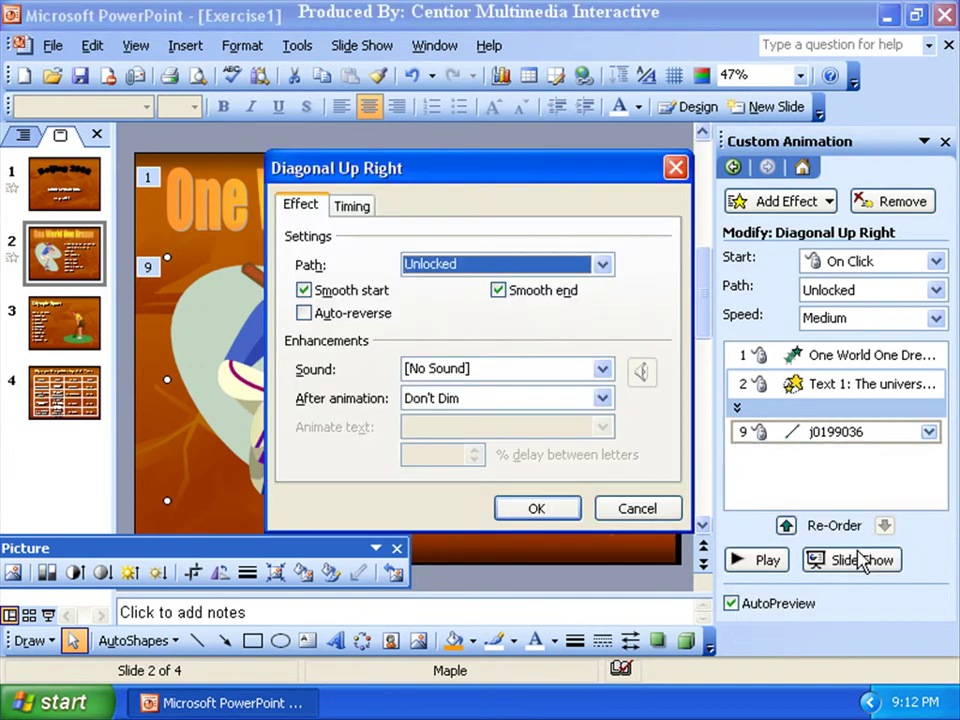
click(602, 369)
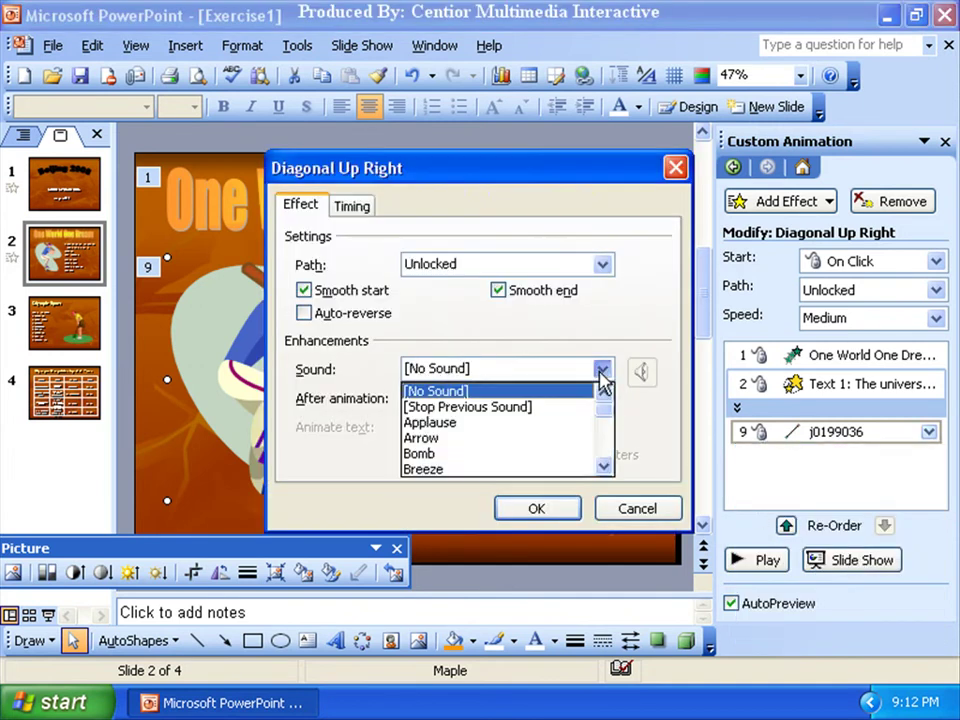
click(604, 466)
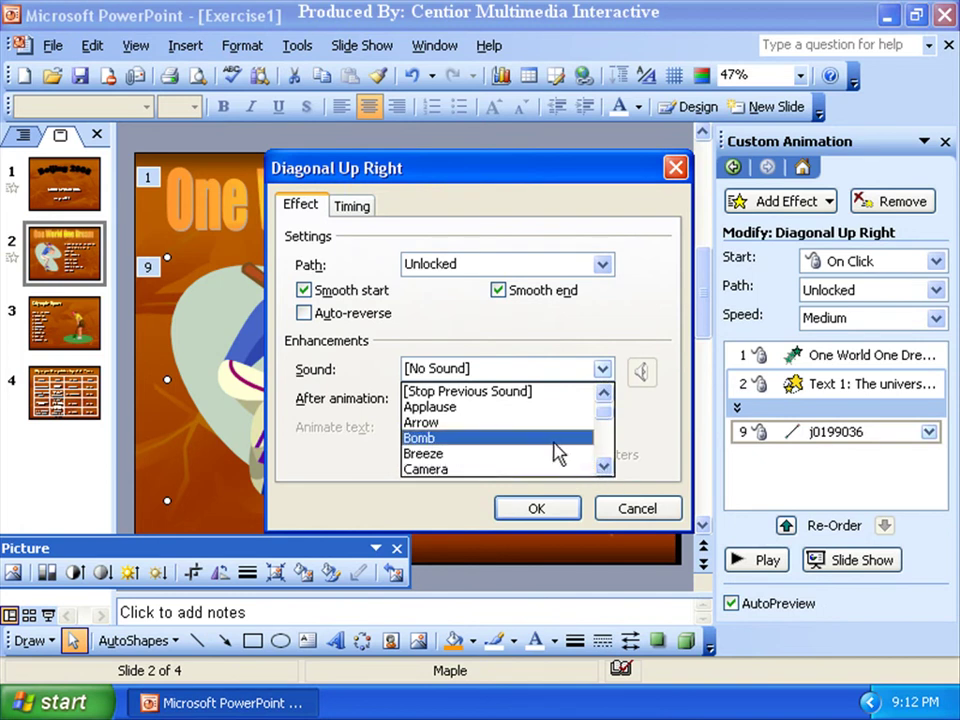
click(553, 440)
click(561, 514)
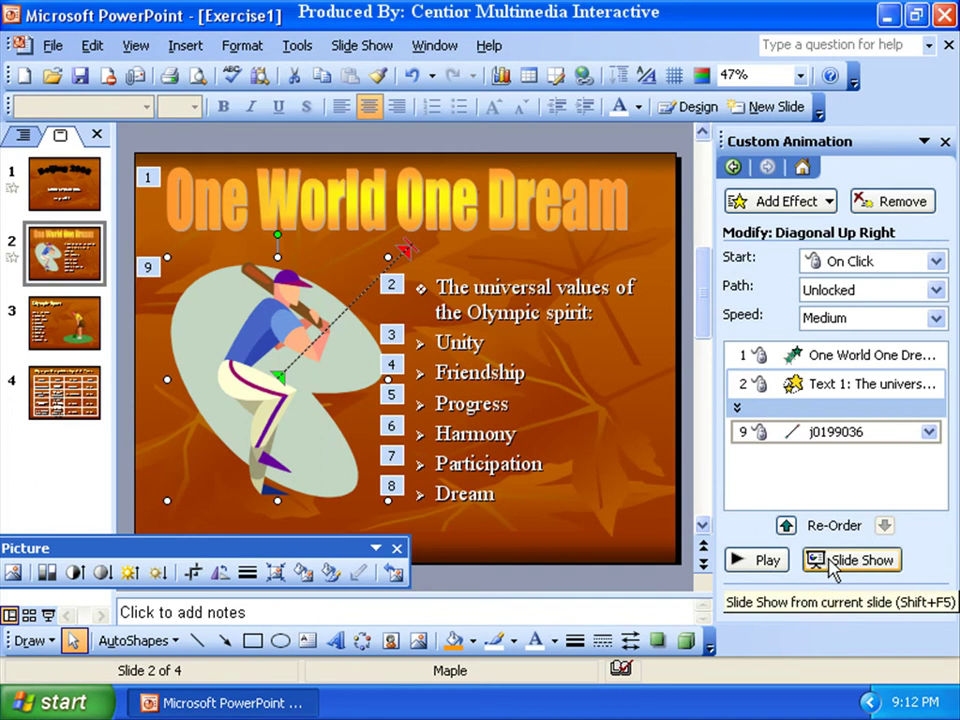
click(848, 561)
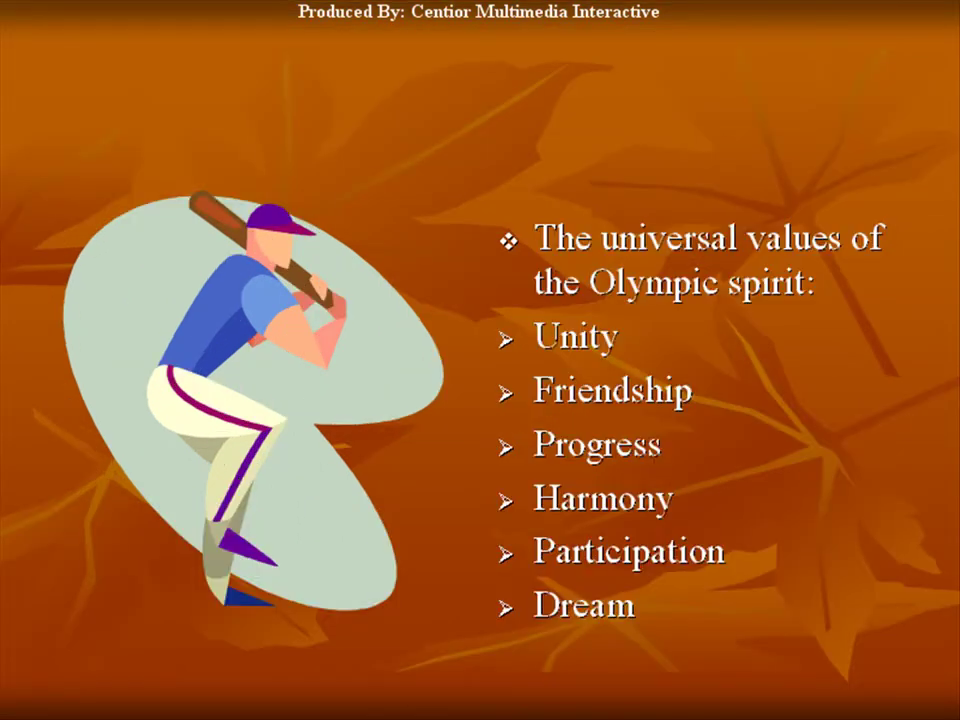
click(511, 443)
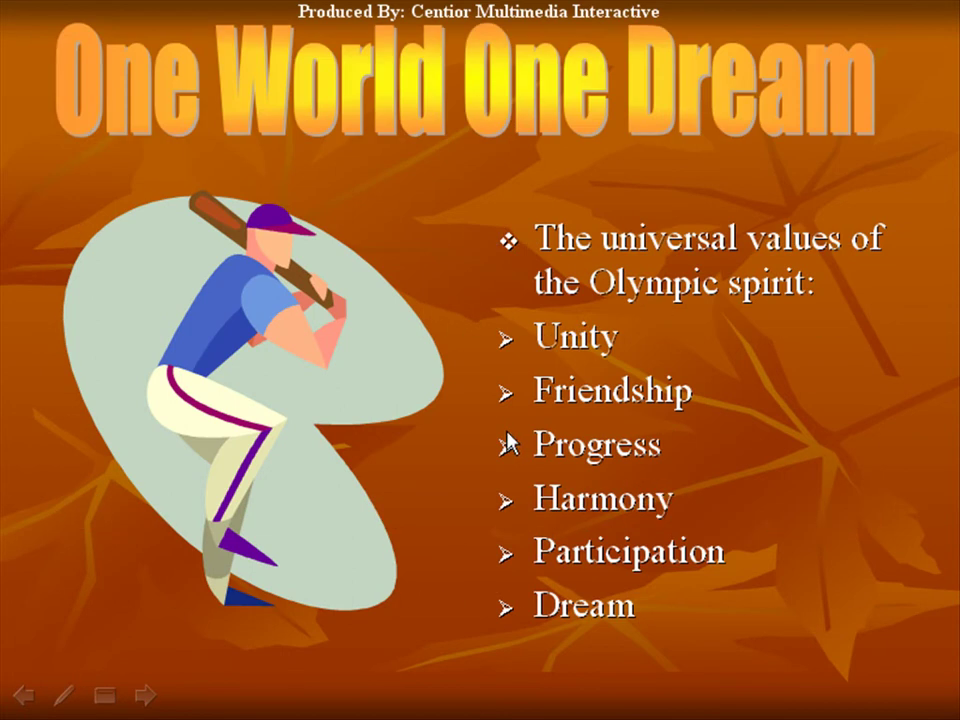
click(488, 436)
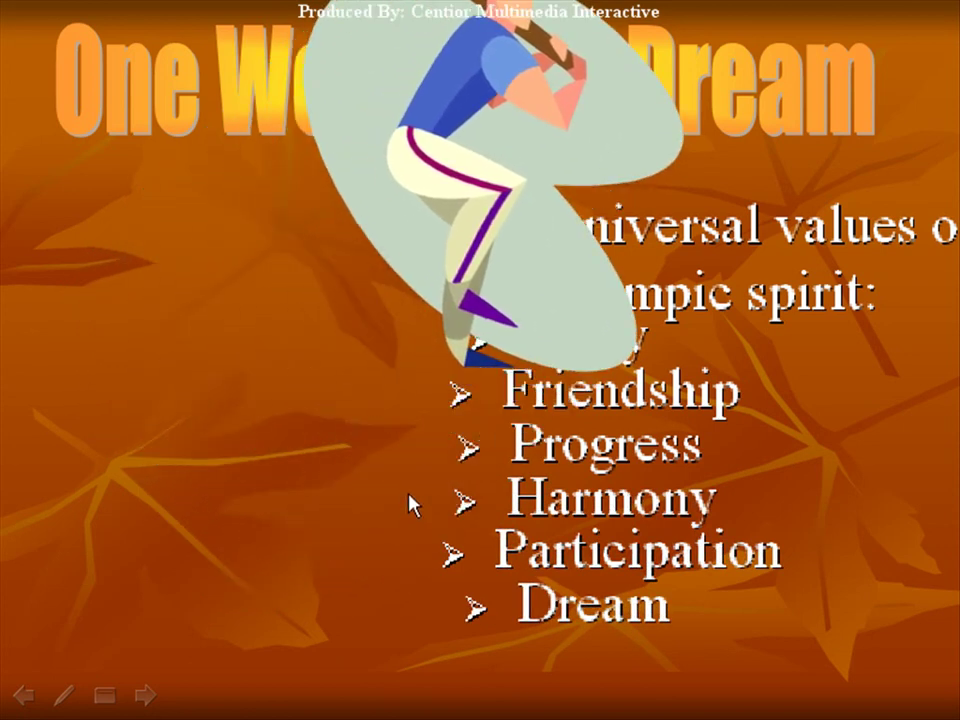
key(Escape)
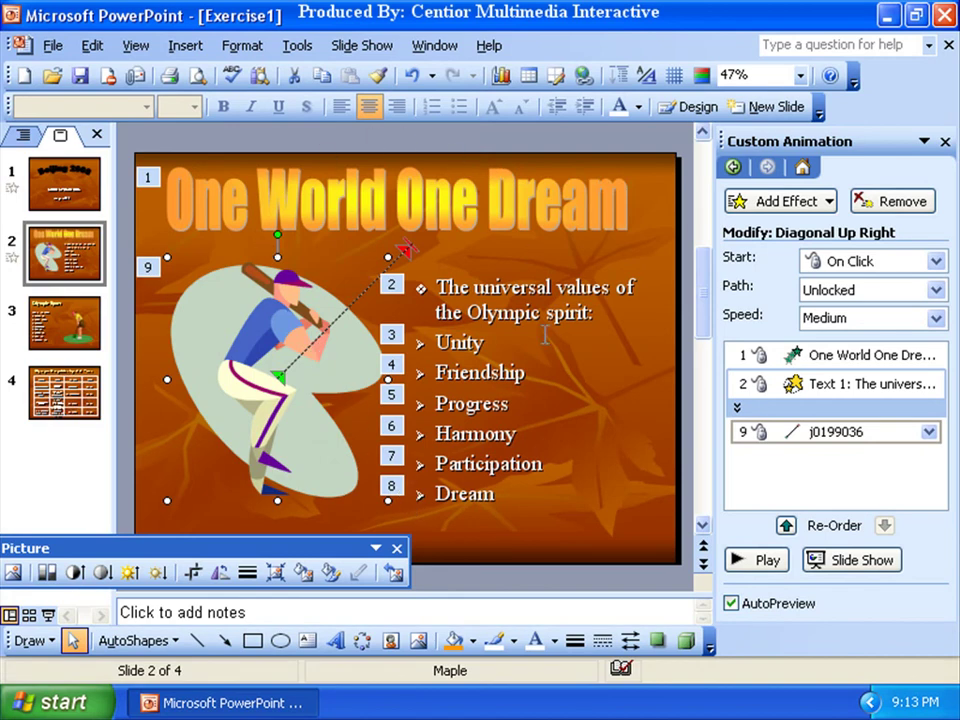